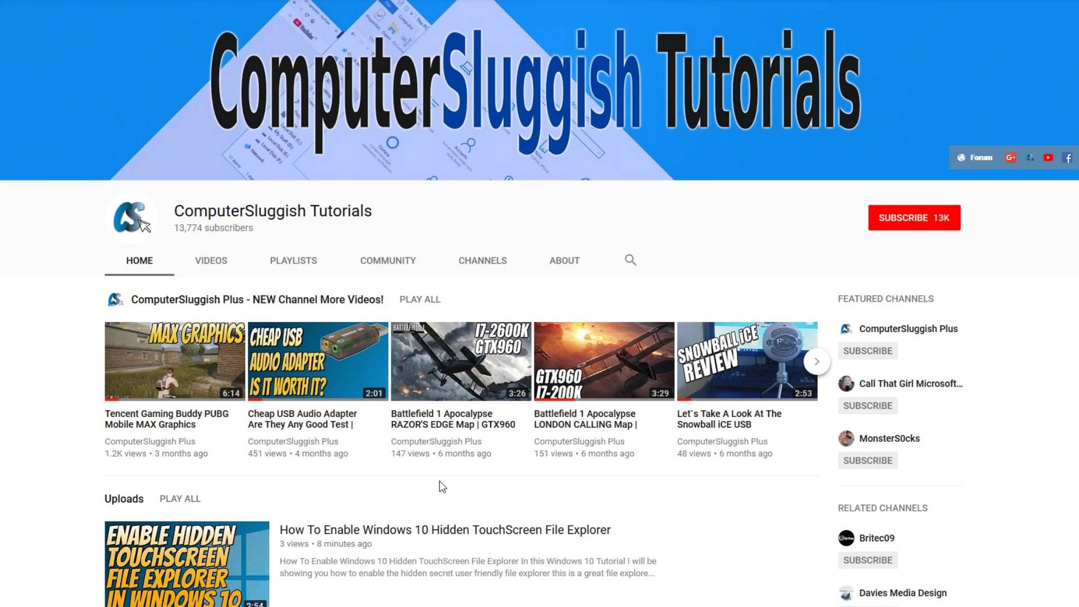
Subscribe to the ComputerSluggish Tutorials channel with notifications on for every new video
left_click(901, 217)
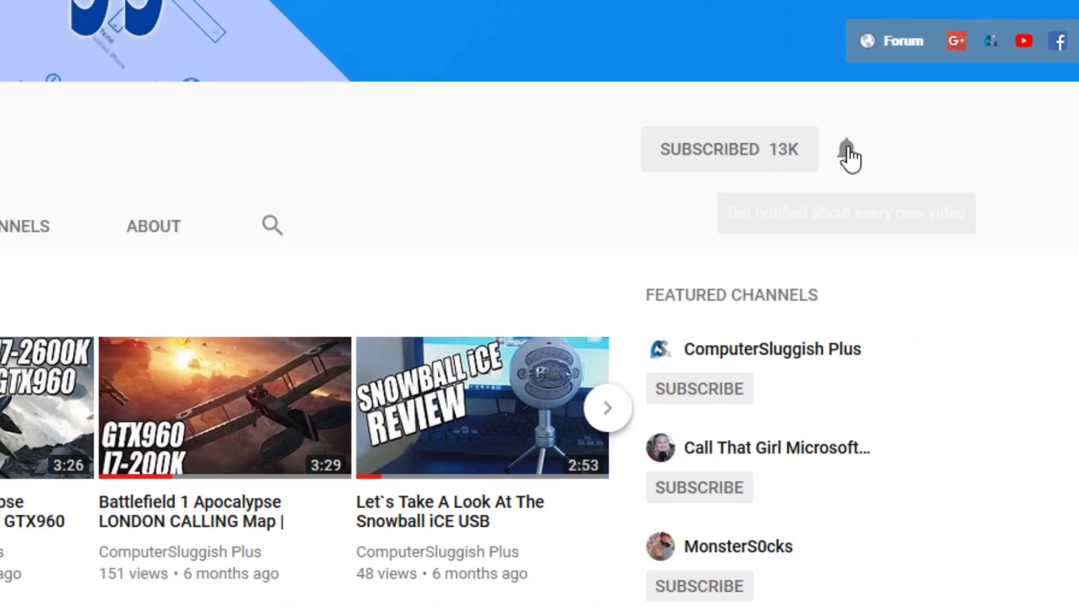
left_click(847, 150)
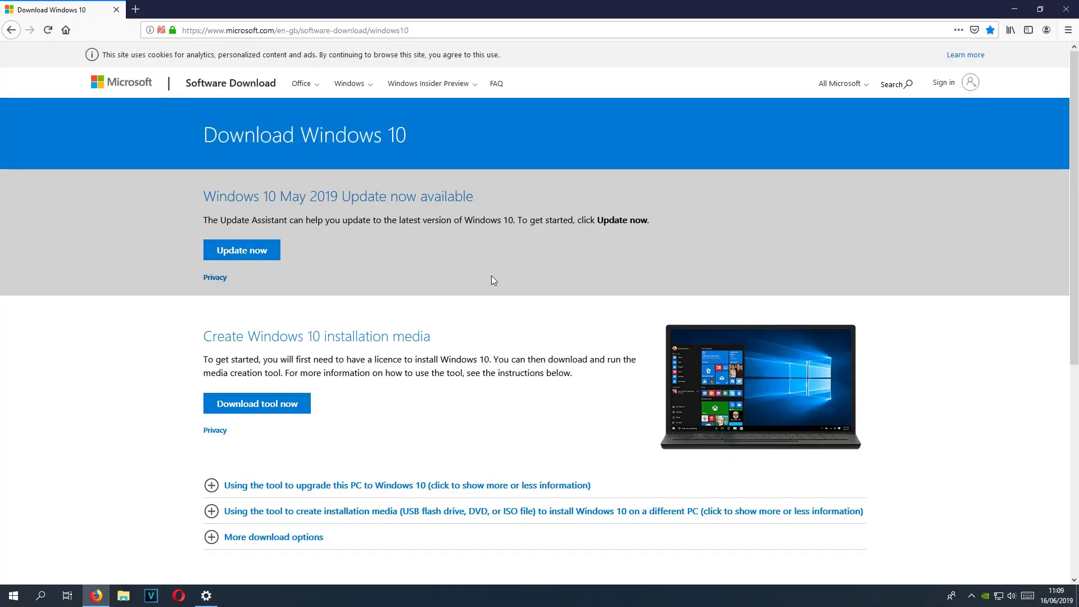
Save the May 2019 Update Assistant as Windows10Upgrade9252.exe and launch it from Downloads
left_click(267, 255)
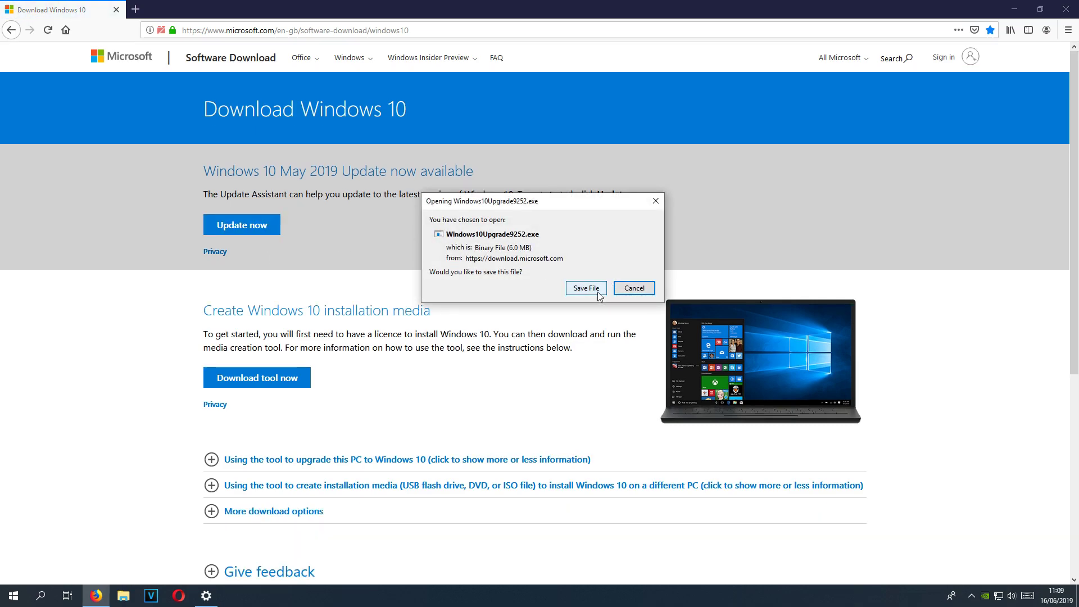
left_click(586, 289)
left_click(992, 30)
left_click(911, 58)
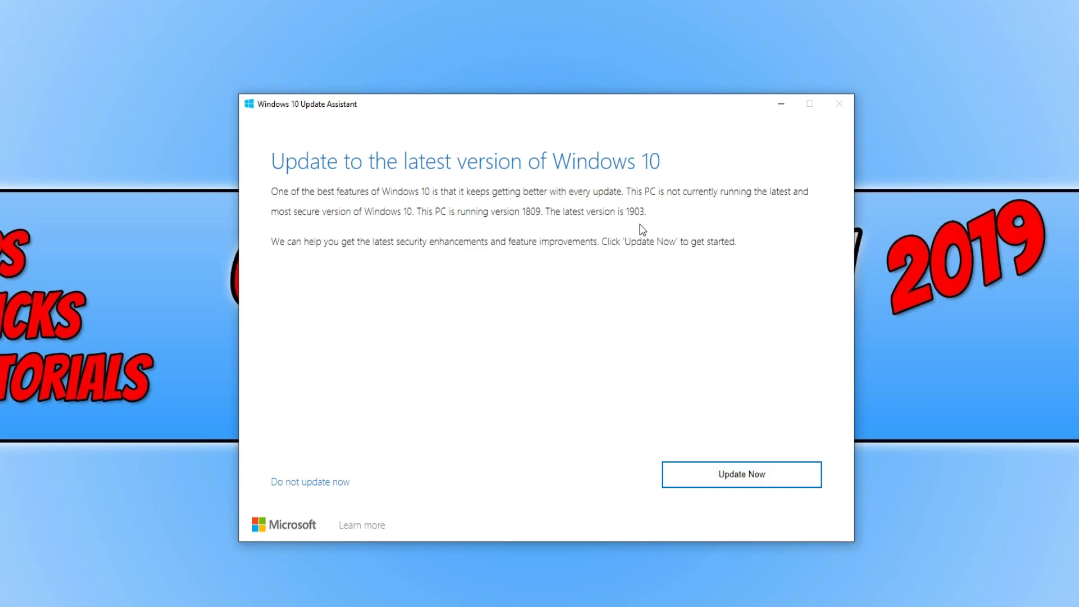
Start the update to version 1903 and begin the download once the compatibility check passes
left_click(769, 481)
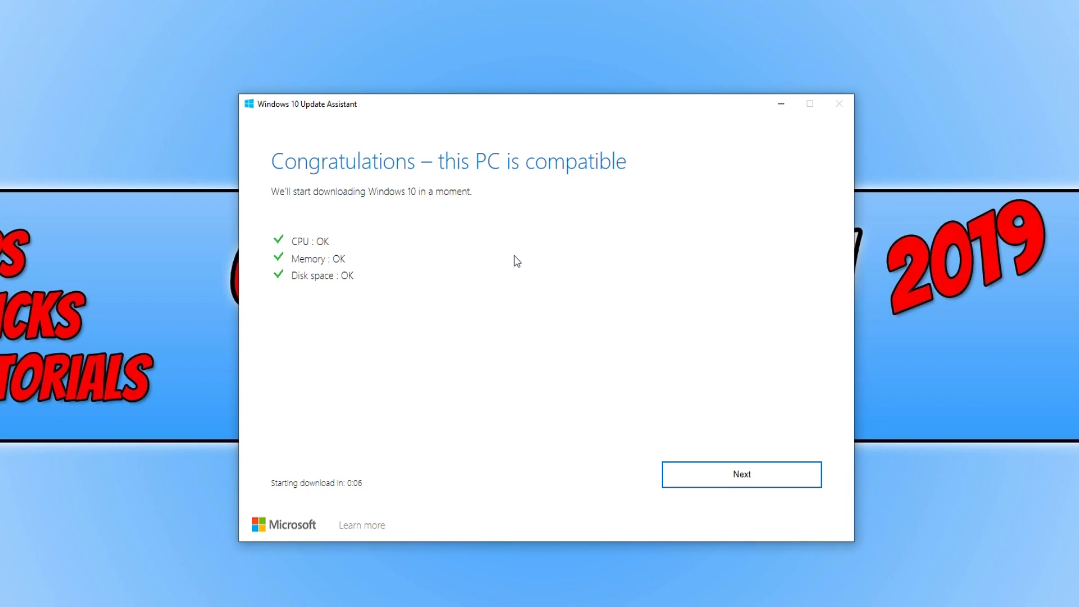
left_click(745, 477)
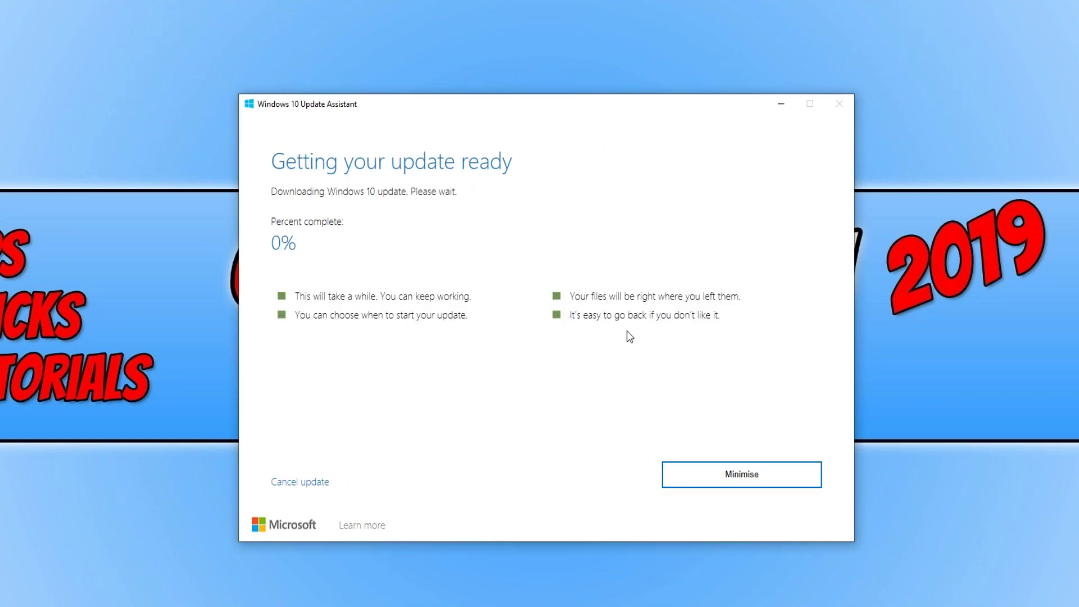